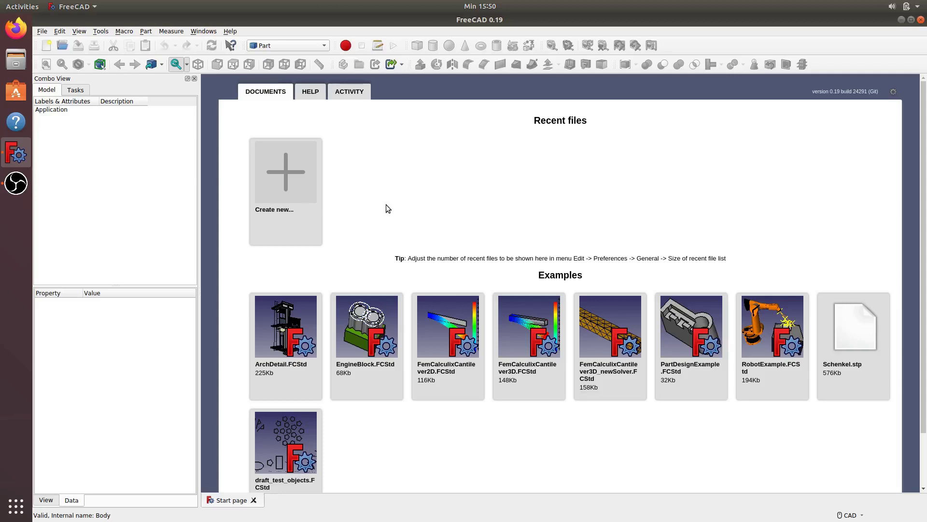
Create a new empty Unnamed document from the Start page
{"action": "left_click", "coordinate": [295, 190]}
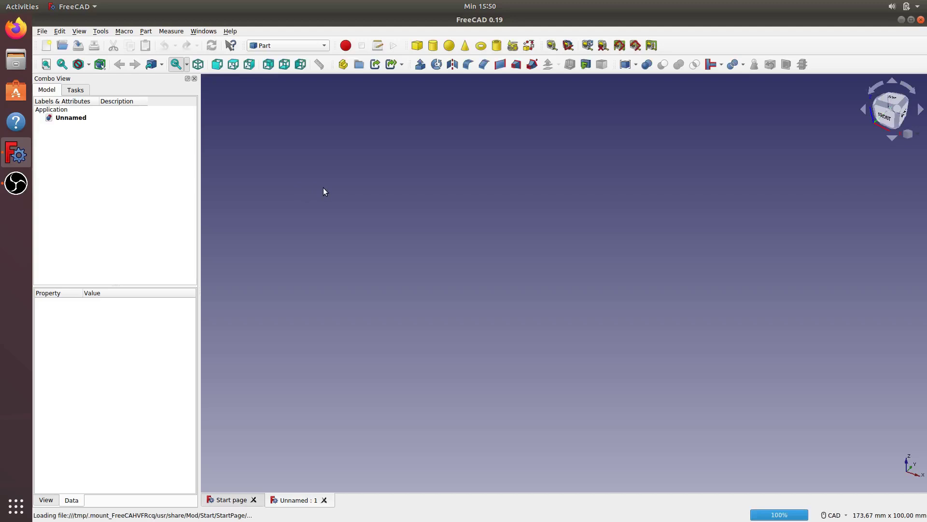
Switch to Part Design, create a Body, and select its Origin in the Model tree
{"action": "left_click", "coordinate": [323, 45]}
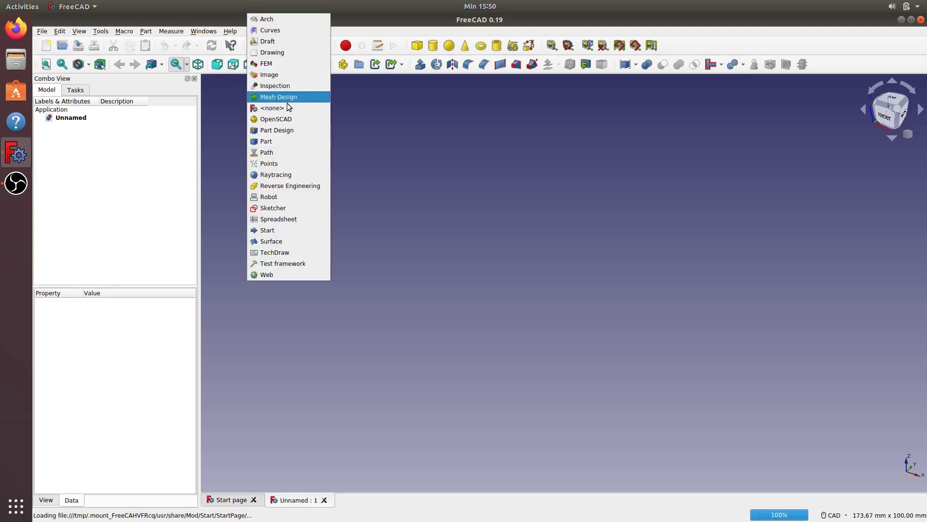
{"action": "left_click", "coordinate": [285, 131]}
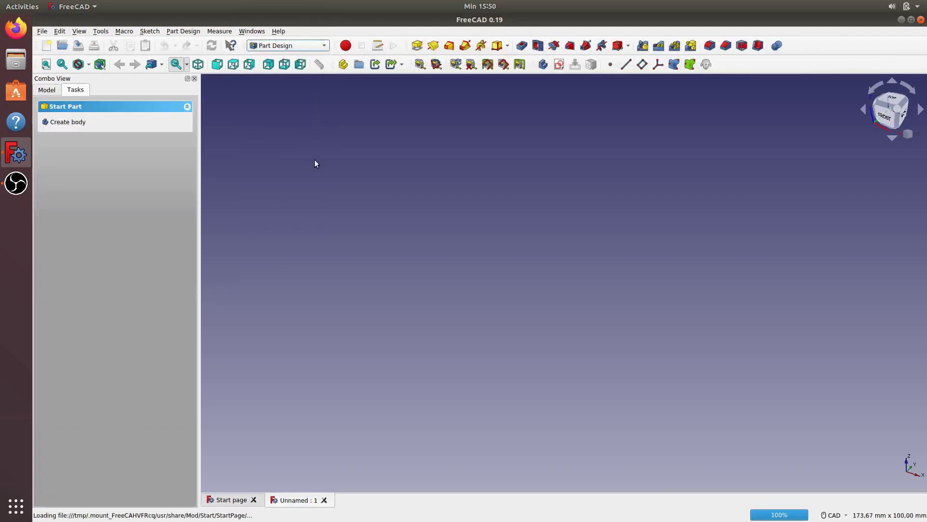
{"action": "left_click", "coordinate": [63, 124]}
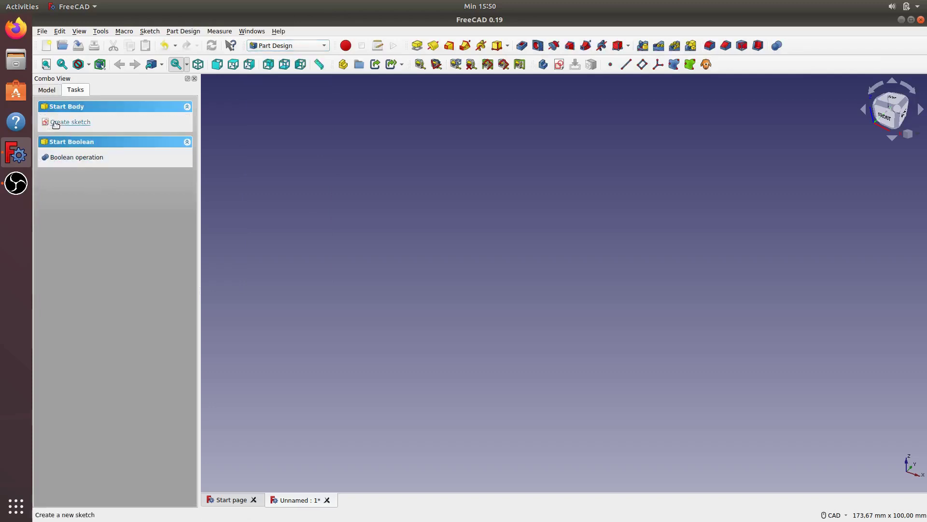
{"action": "left_click", "coordinate": [47, 90]}
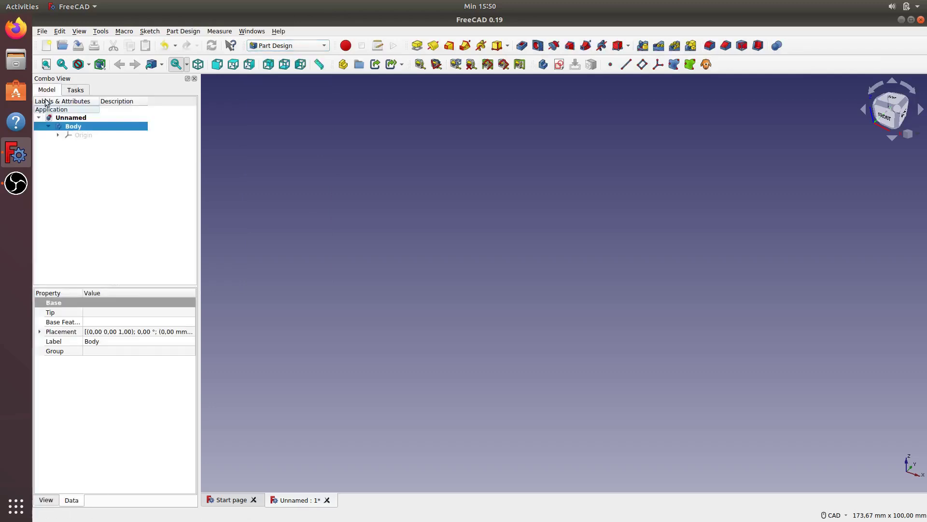
{"action": "left_click", "coordinate": [79, 137]}
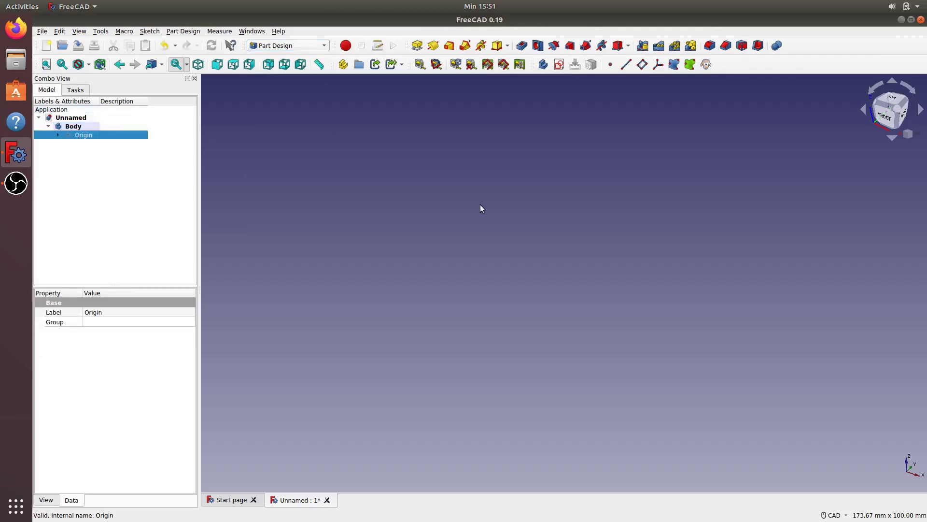
Show the Body's XY, XZ and YZ planes and axes, panning them left
{"action": "key", "text": "space"}
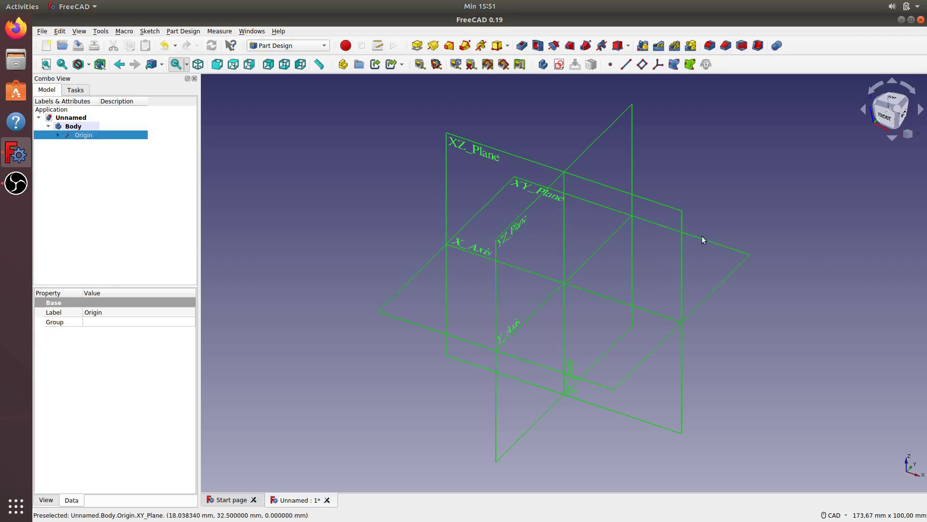
{"action": "middle_click_drag", "start_coordinate": [780, 202], "coordinate": [719, 196]}
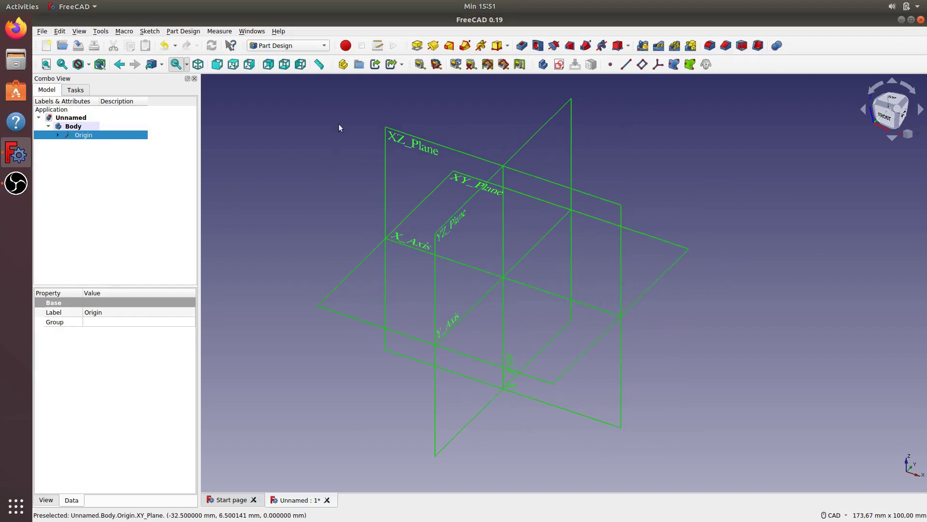
{"action": "left_click", "coordinate": [325, 46]}
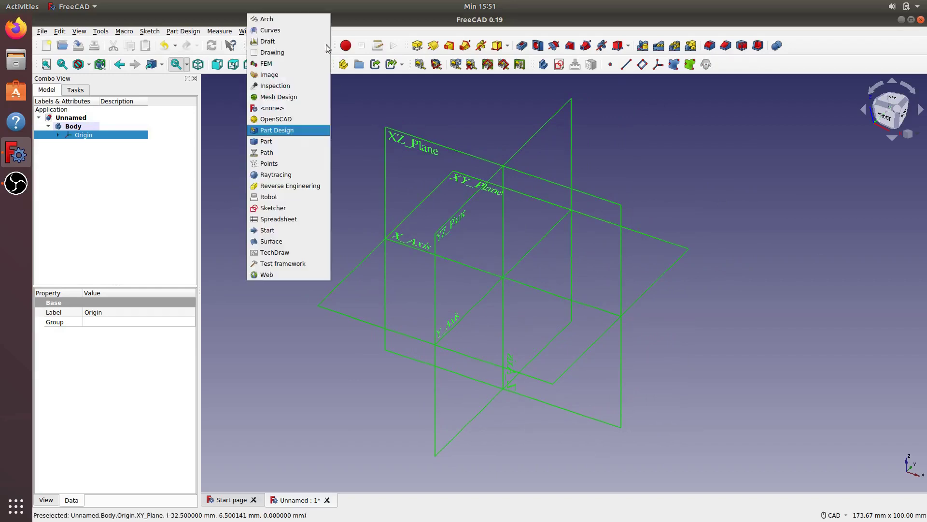
Switch to the Part workbench, add a Cube, and zoom in on it
{"action": "left_click", "coordinate": [271, 140]}
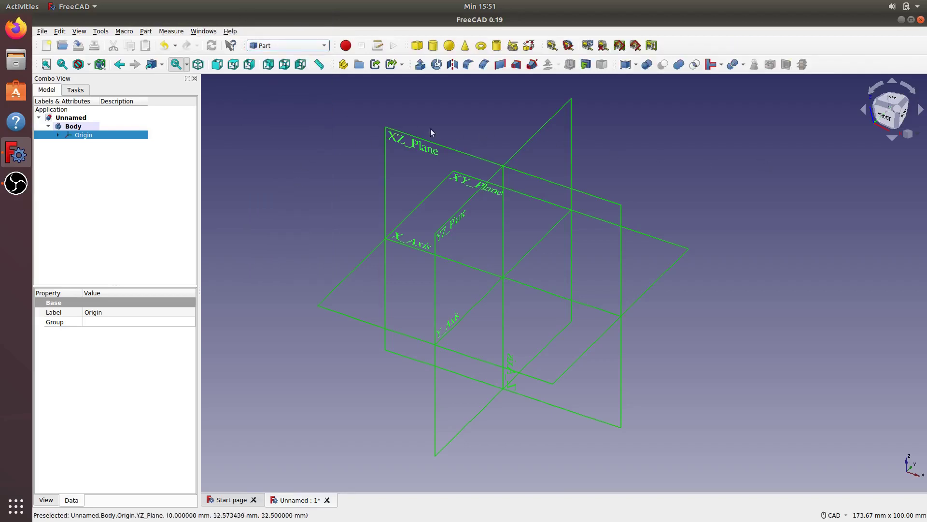
{"action": "left_click", "coordinate": [418, 46]}
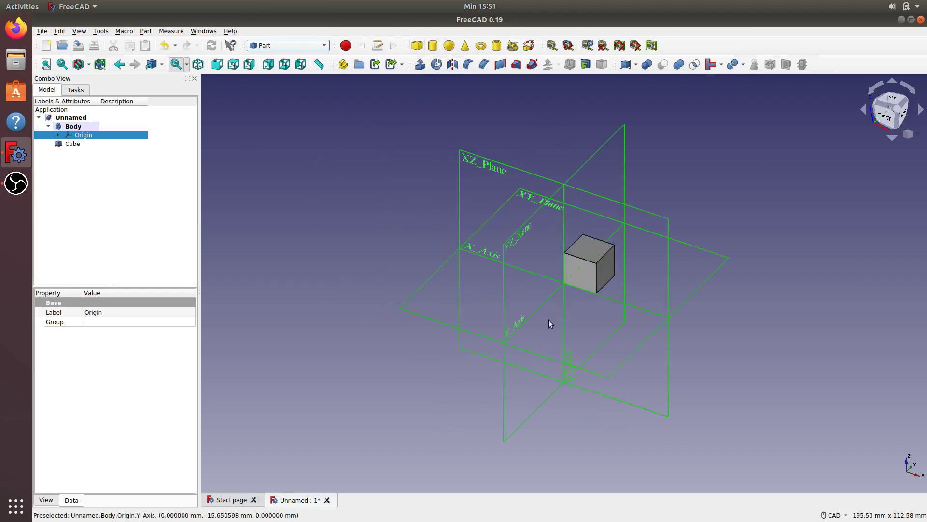
{"action": "scroll", "coordinate": [695, 346], "scroll_direction": "up", "scroll_amount": 1}
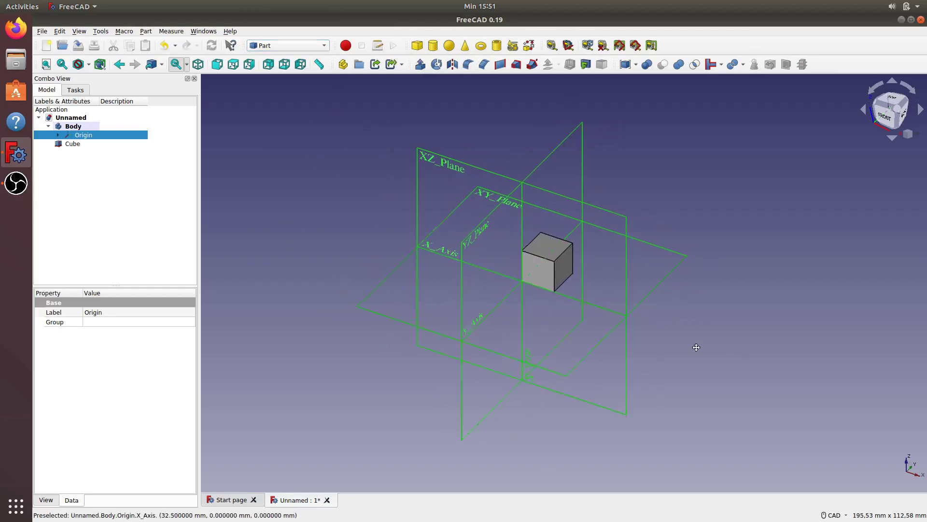
{"action": "scroll", "coordinate": [690, 343], "scroll_direction": "up", "scroll_amount": 1}
{"action": "scroll", "coordinate": [691, 325], "scroll_direction": "up", "scroll_amount": 2}
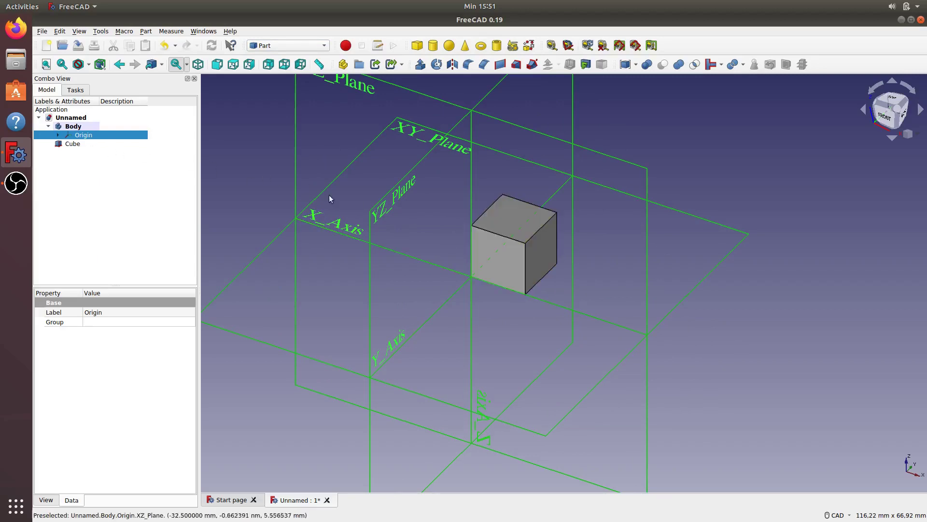
{"action": "scroll", "coordinate": [642, 300], "scroll_direction": "up", "scroll_amount": 2}
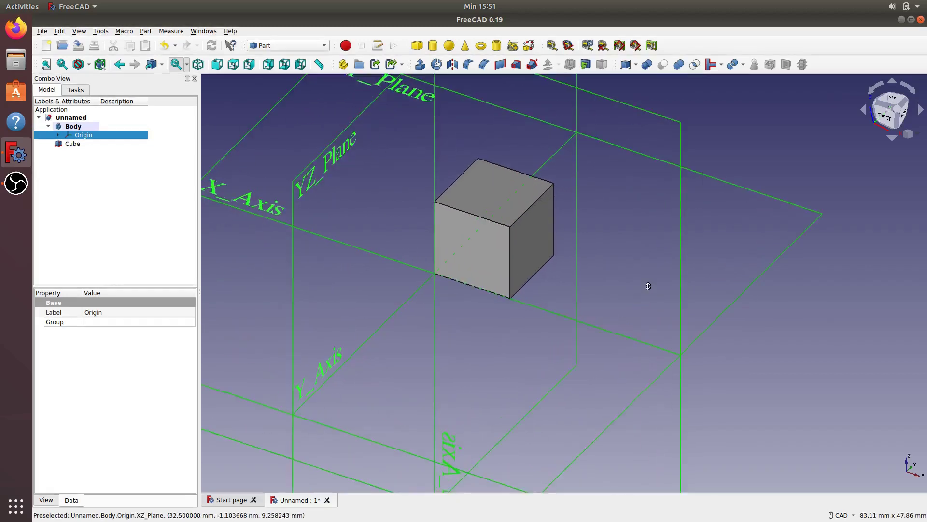
{"action": "scroll", "coordinate": [649, 285], "scroll_direction": "up", "scroll_amount": 1}
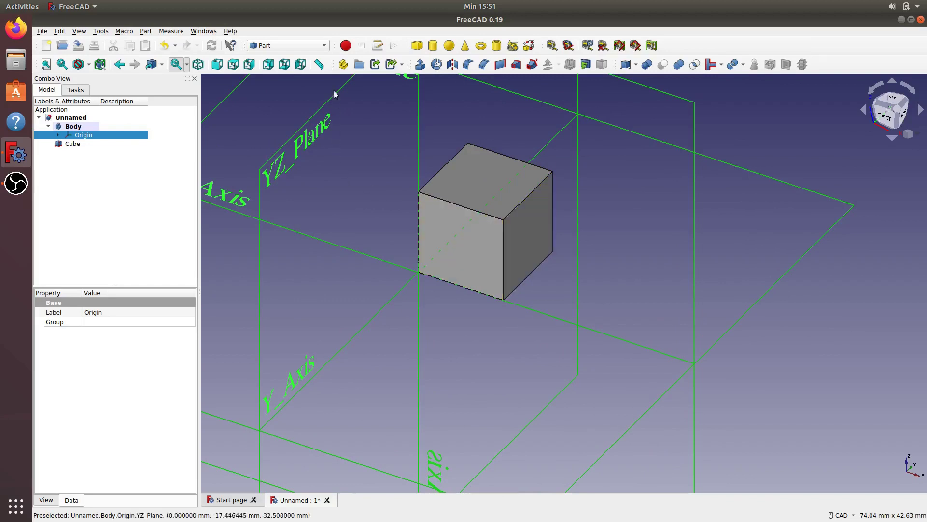
Pick the Curves workbench from the workbench list
{"action": "left_click", "coordinate": [319, 46]}
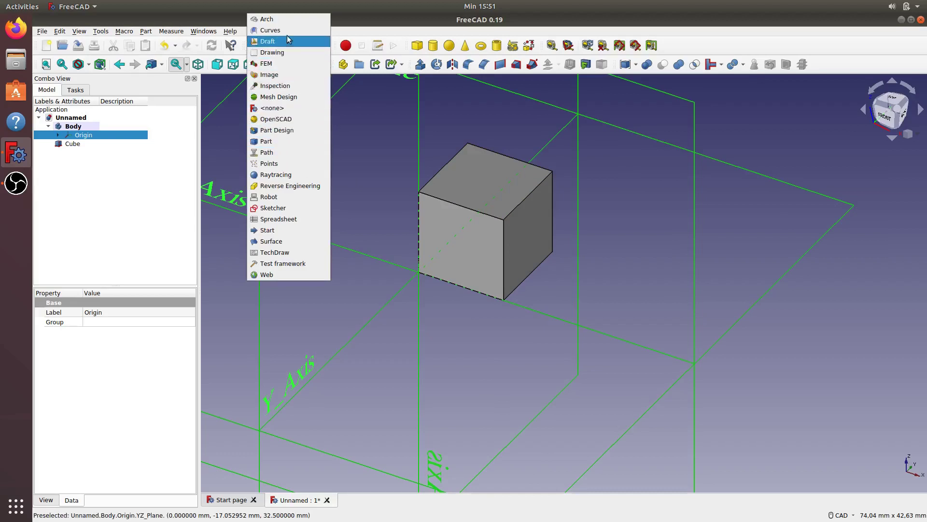
{"action": "key", "text": "Escape"}
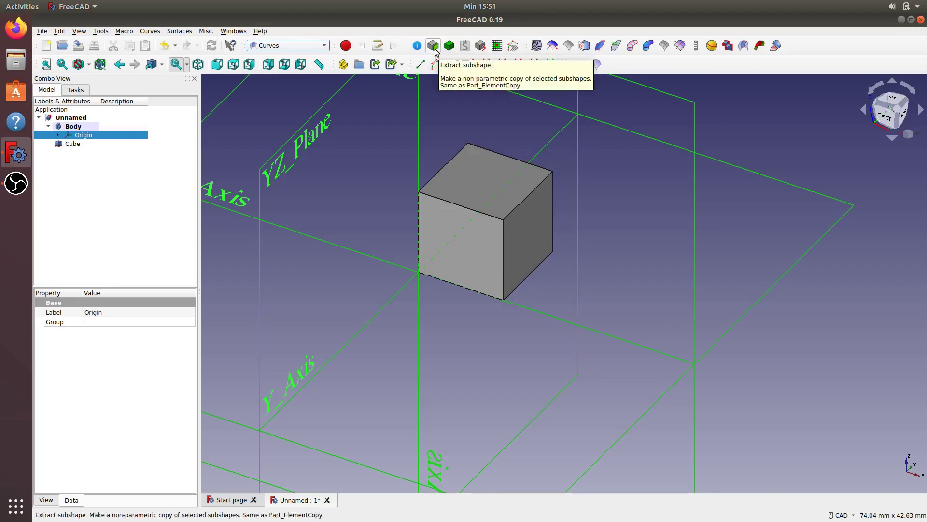
Extract the cube's right face as Box_Face2 and make the Cube visible again
{"action": "left_click", "coordinate": [531, 236]}
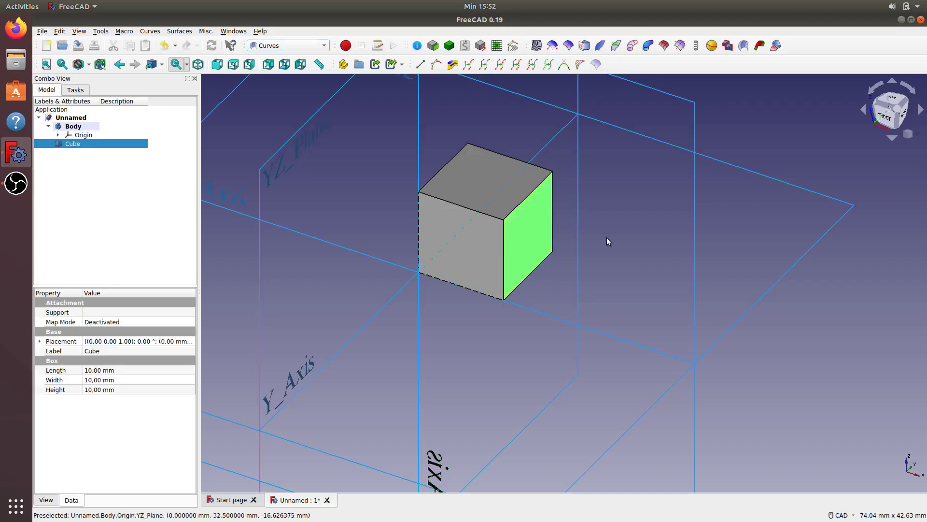
{"action": "left_click", "coordinate": [433, 46]}
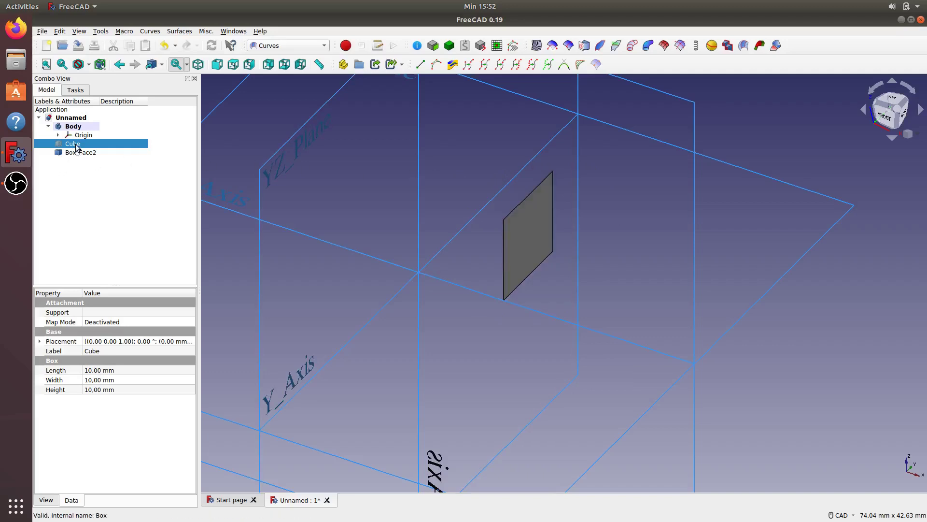
{"action": "key", "text": "space"}
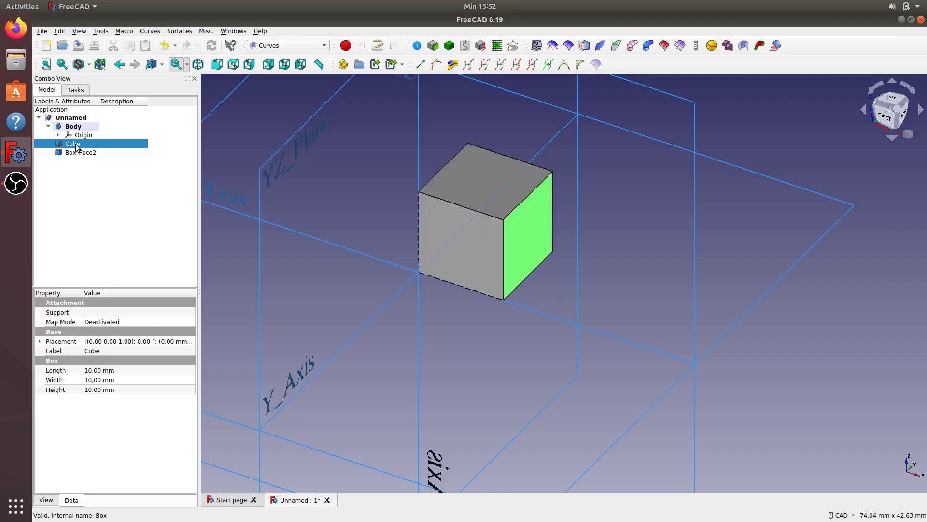
{"action": "left_click", "coordinate": [562, 297]}
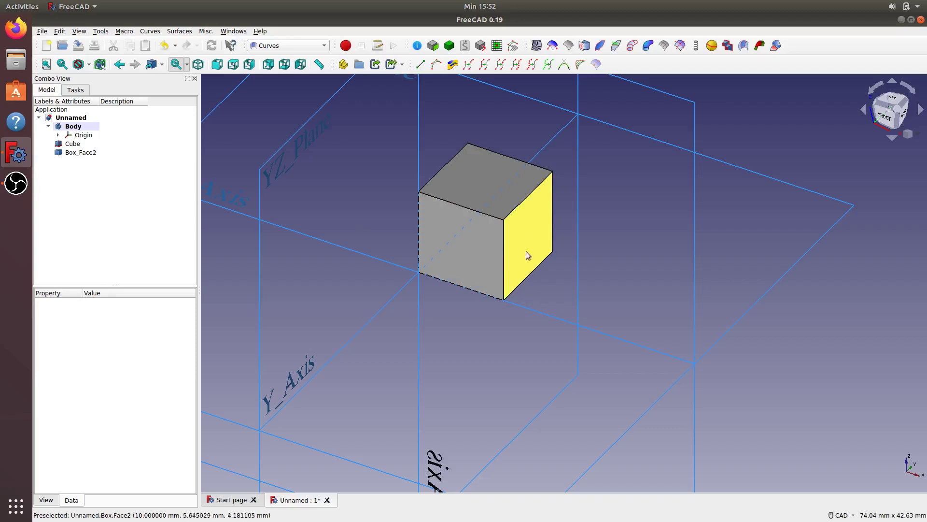
Try a 10 mm X translation in Box_Face2's Placement editor, then cancel it
{"action": "left_click", "coordinate": [89, 153]}
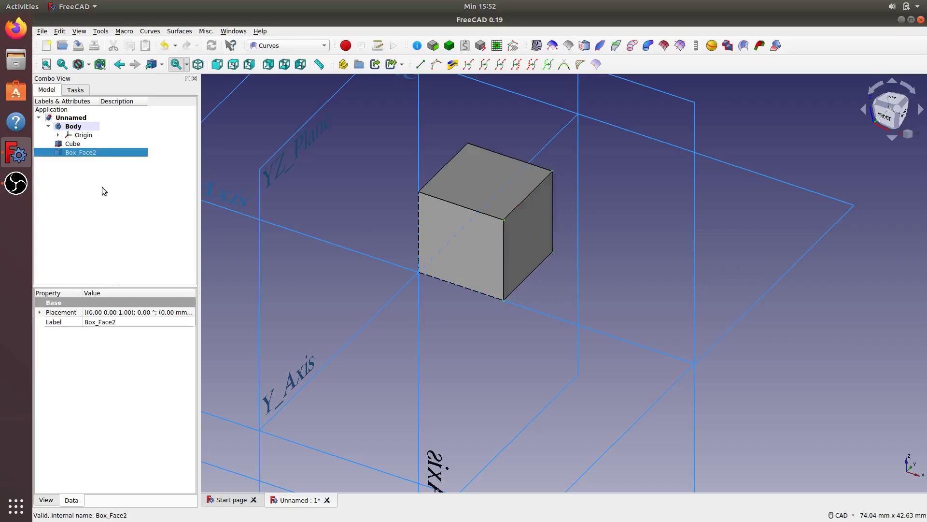
{"action": "left_click", "coordinate": [179, 312]}
{"action": "left_click", "coordinate": [190, 312]}
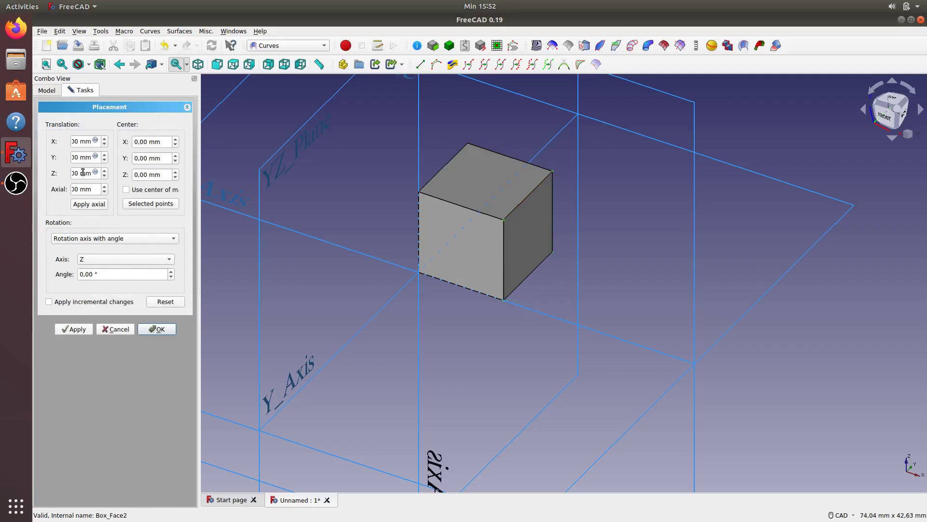
{"action": "left_click_drag", "start_coordinate": [198, 183], "coordinate": [270, 188]}
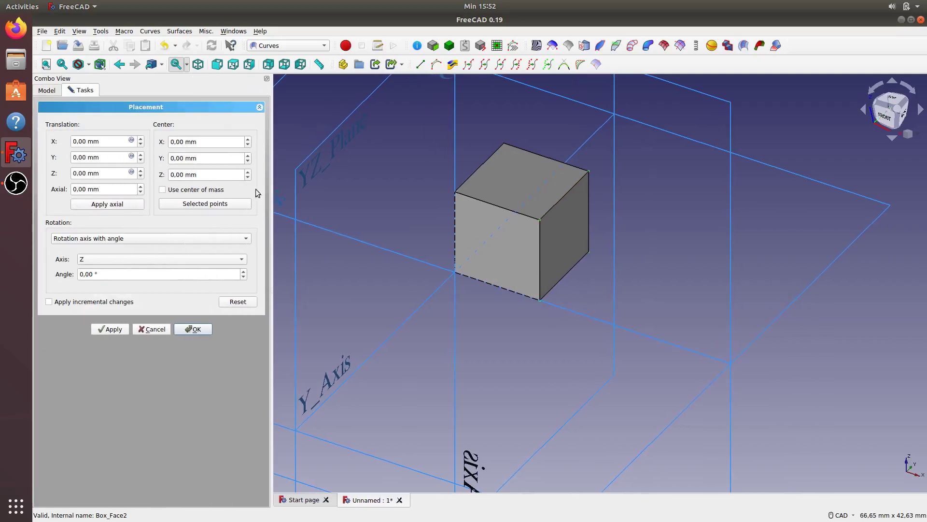
{"action": "left_click", "coordinate": [104, 141]}
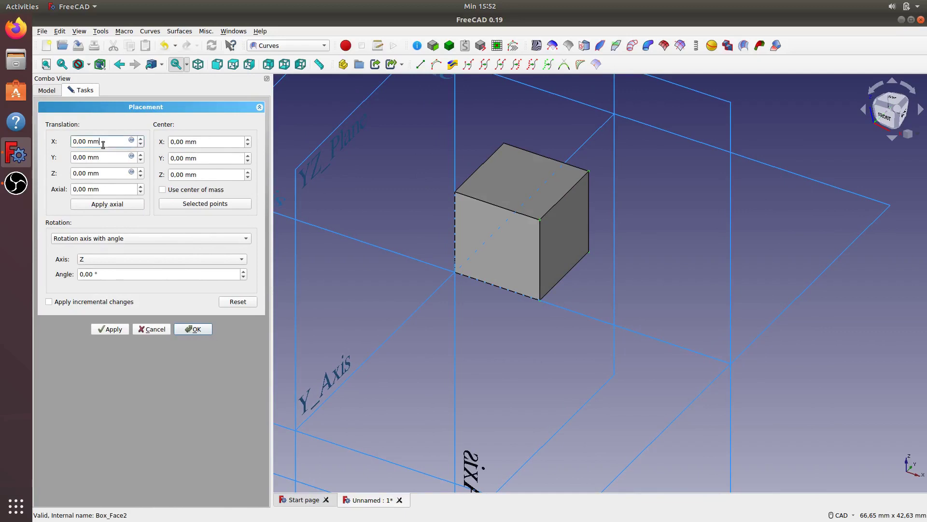
{"action": "left_click_drag", "start_coordinate": [108, 142], "coordinate": [73, 141]}
{"action": "type", "text": "10"}
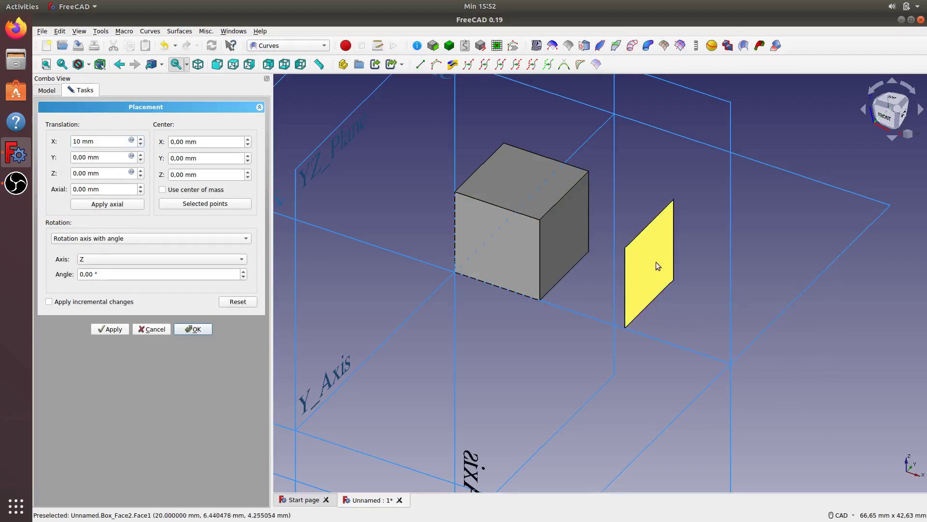
{"action": "left_click", "coordinate": [186, 331]}
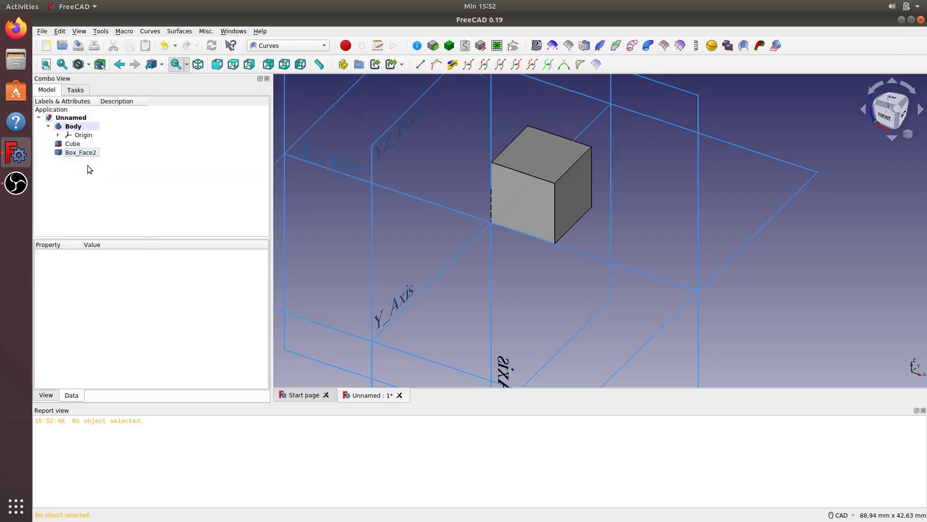
Give Box_Face2 a yellow (#ffff00) shape colour through its Appearance settings
{"action": "right_click", "coordinate": [84, 153]}
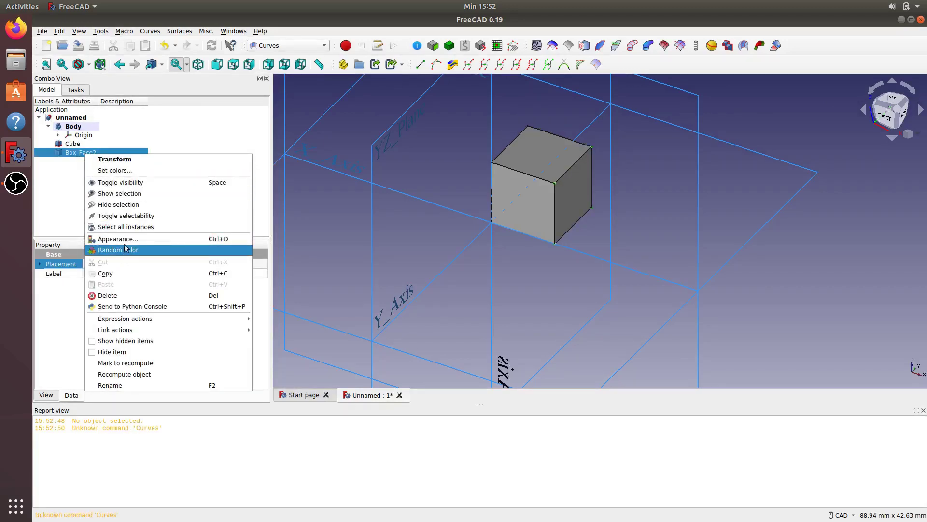
{"action": "left_click", "coordinate": [123, 239]}
{"action": "left_click", "coordinate": [212, 206]}
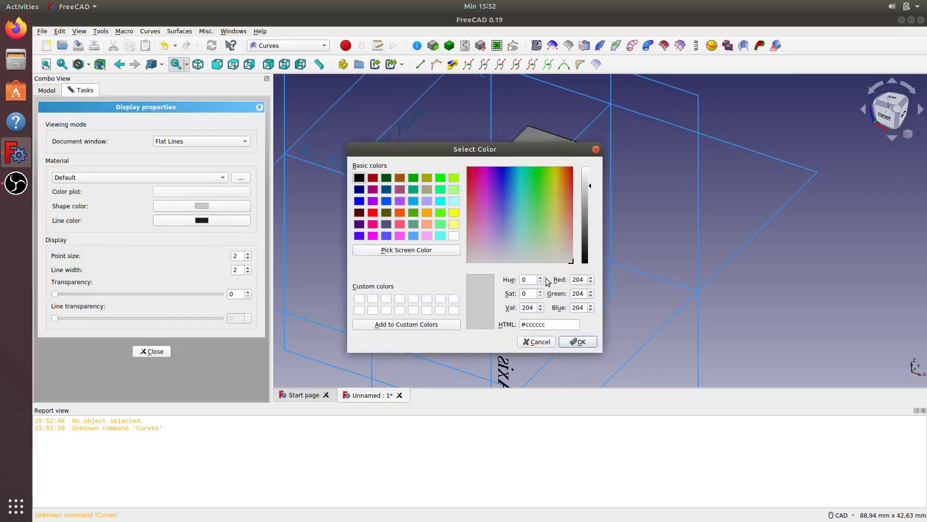
{"action": "left_click", "coordinate": [454, 214]}
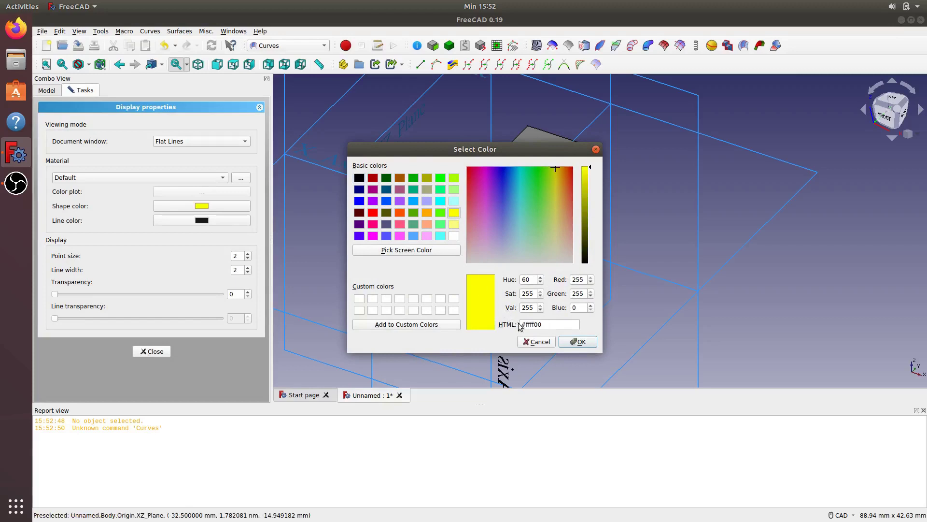
{"action": "left_click", "coordinate": [574, 342]}
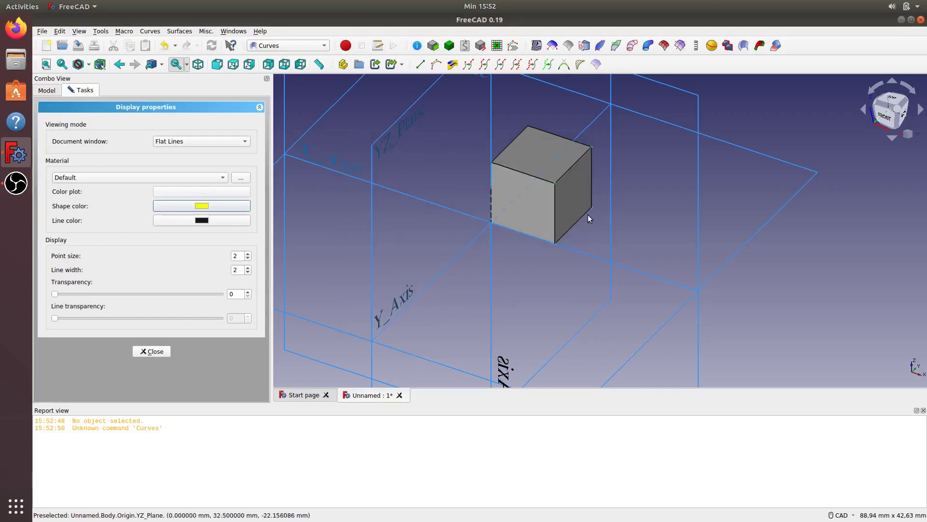
{"action": "left_click", "coordinate": [161, 351]}
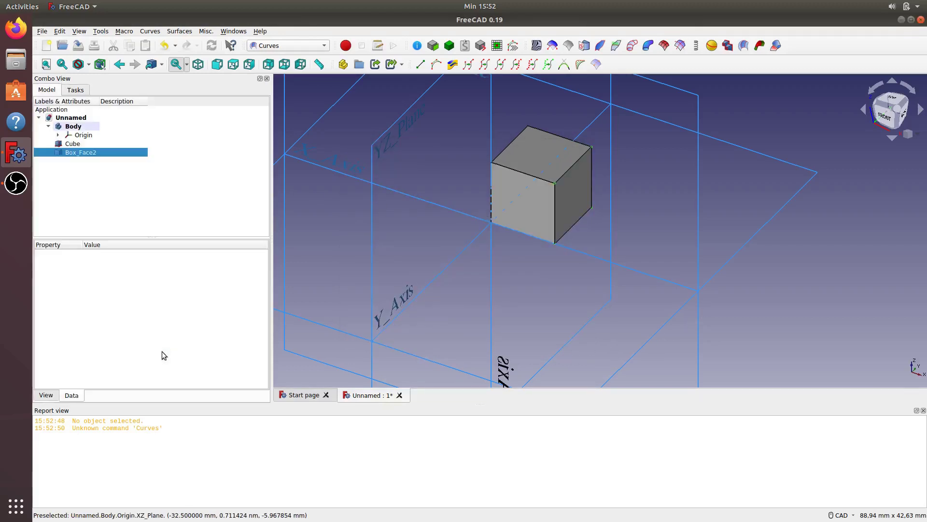
Close the Report view and set Box_Face2's placement translation X to 5 mm
{"action": "left_click", "coordinate": [923, 411]}
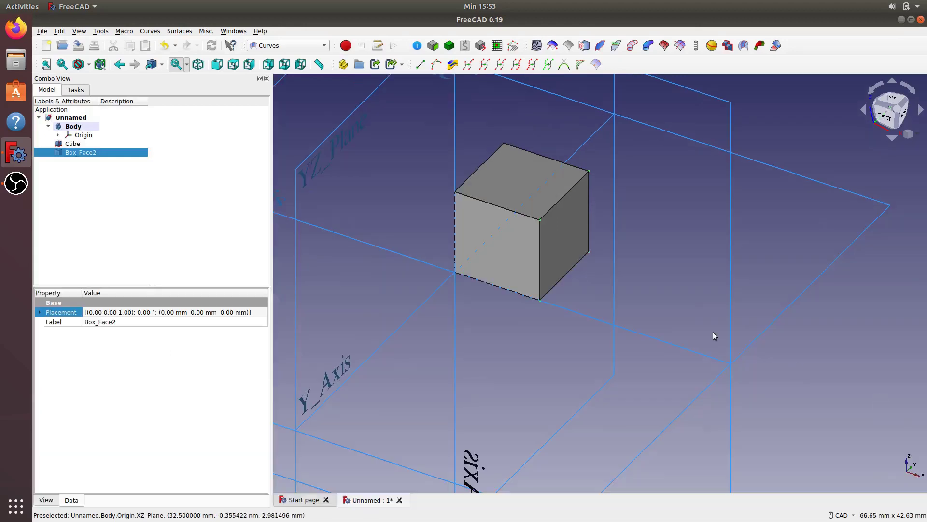
{"action": "scroll", "coordinate": [685, 311], "scroll_direction": "down", "scroll_amount": 2}
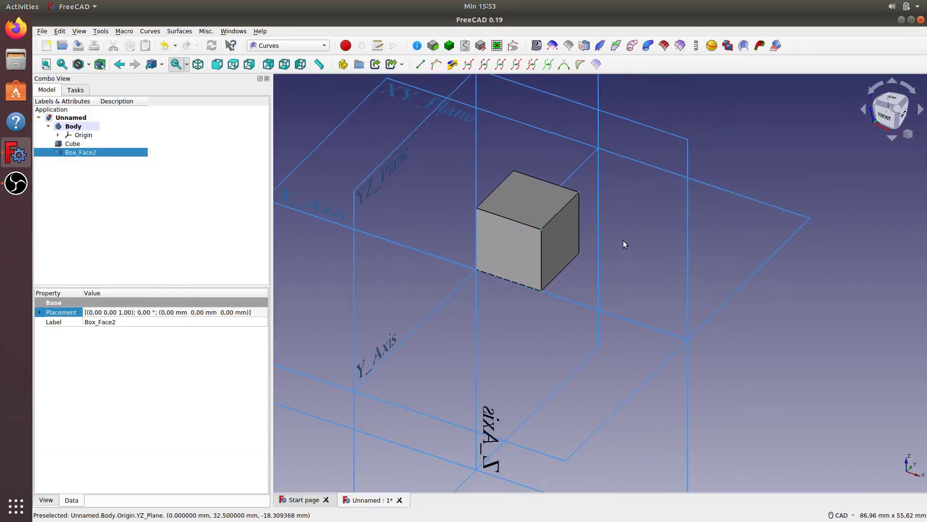
{"action": "left_click", "coordinate": [253, 315]}
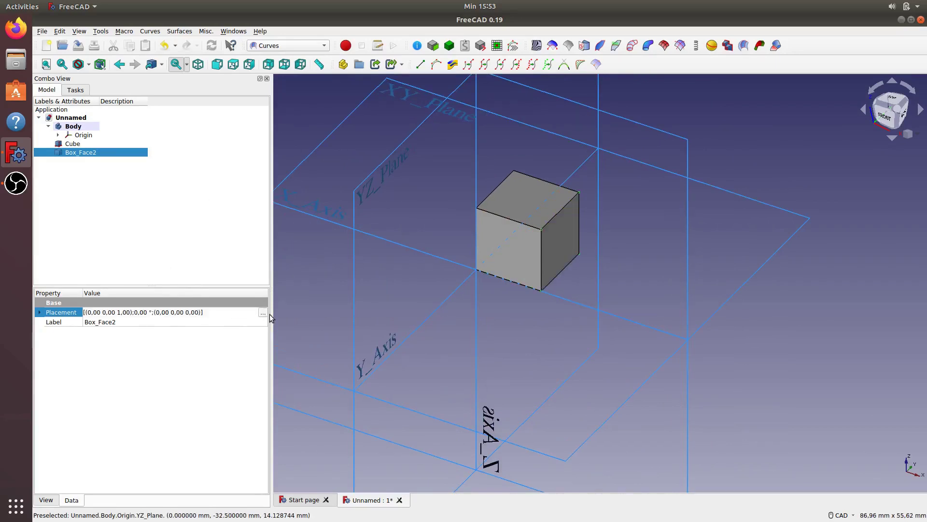
{"action": "left_click", "coordinate": [99, 141]}
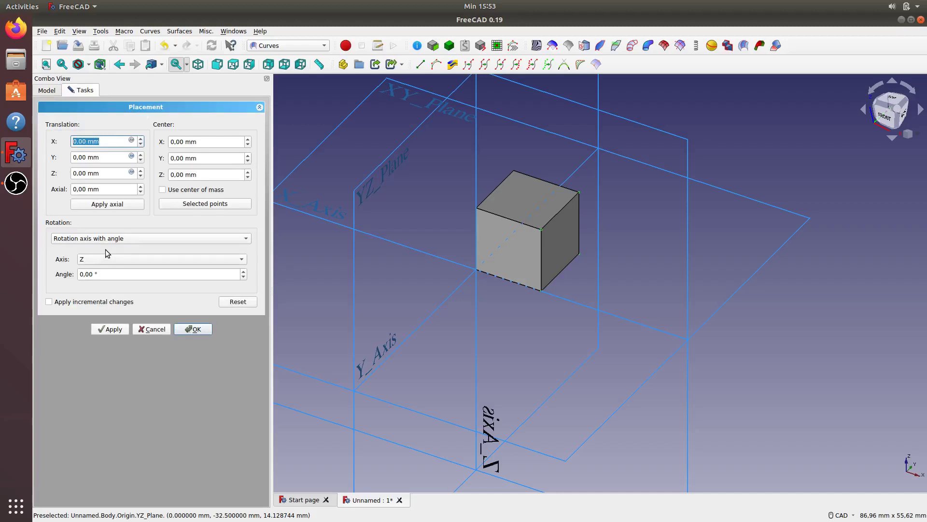
{"action": "type", "text": "1"}
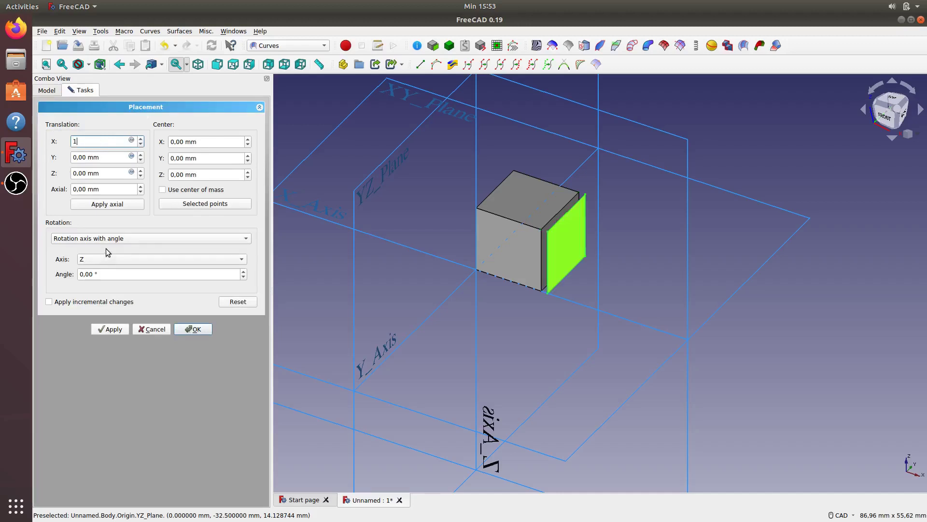
{"action": "key", "text": "BackSpace"}
{"action": "type", "text": "5"}
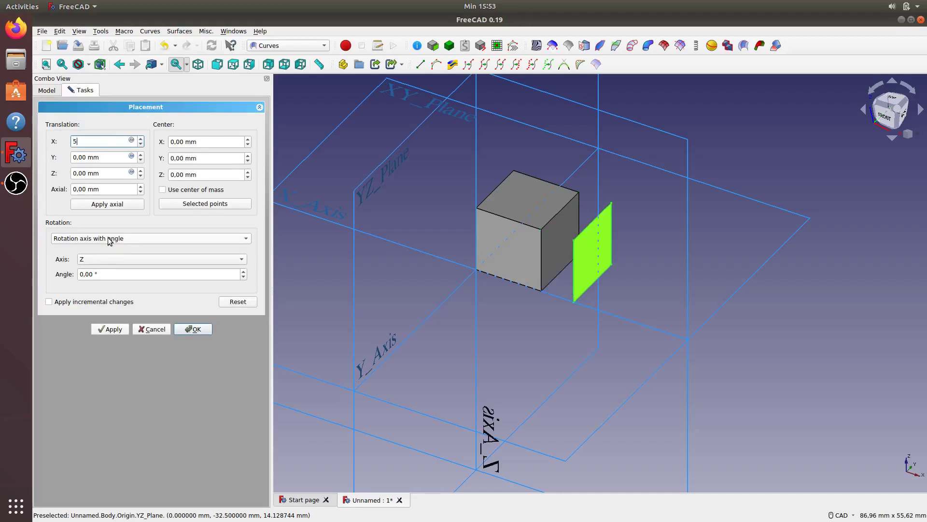
{"action": "left_click", "coordinate": [206, 330]}
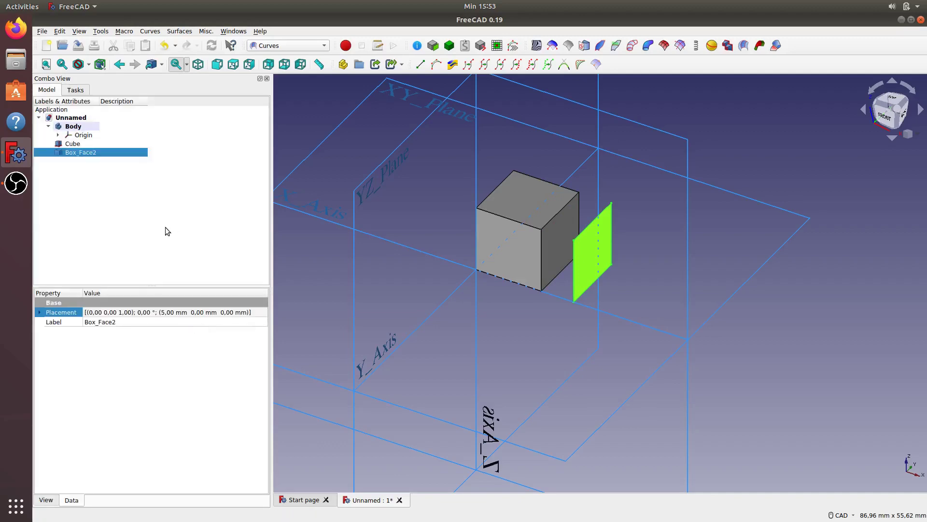
{"action": "left_click", "coordinate": [149, 223]}
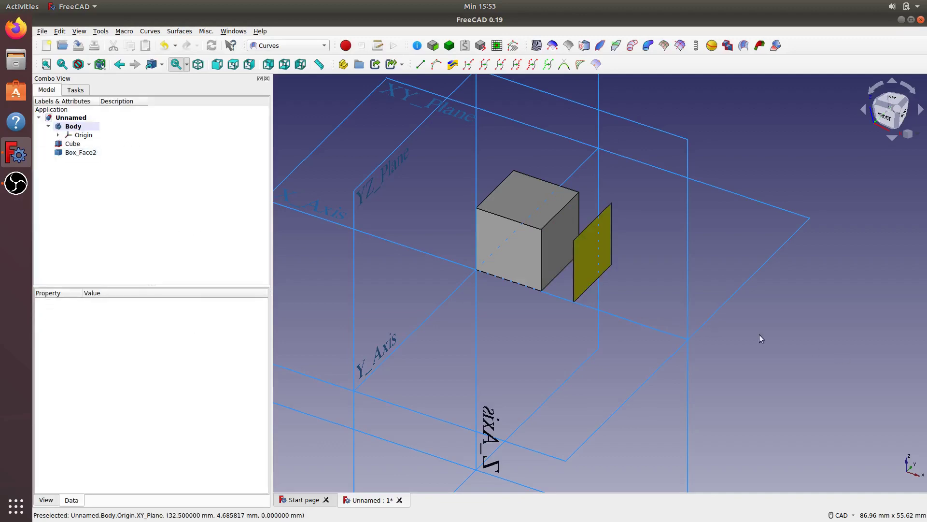
Narrow the side panel to enlarge the 3D view and snap to isometric
{"action": "mouse_move", "coordinate": [759, 334]}
{"action": "middle_mouse_down"}
{"action": "mouse_move", "coordinate": [718, 306]}
{"action": "mouse_move", "coordinate": [683, 314]}
{"action": "mouse_move", "coordinate": [730, 285]}
{"action": "mouse_move", "coordinate": [616, 362]}
{"action": "mouse_move", "coordinate": [627, 305]}
{"action": "mouse_move", "coordinate": [695, 217]}
{"action": "mouse_move", "coordinate": [611, 301]}
{"action": "mouse_move", "coordinate": [745, 230]}
{"action": "mouse_move", "coordinate": [690, 205]}
{"action": "mouse_move", "coordinate": [711, 238]}
{"action": "mouse_move", "coordinate": [700, 241]}
{"action": "middle_mouse_up"}
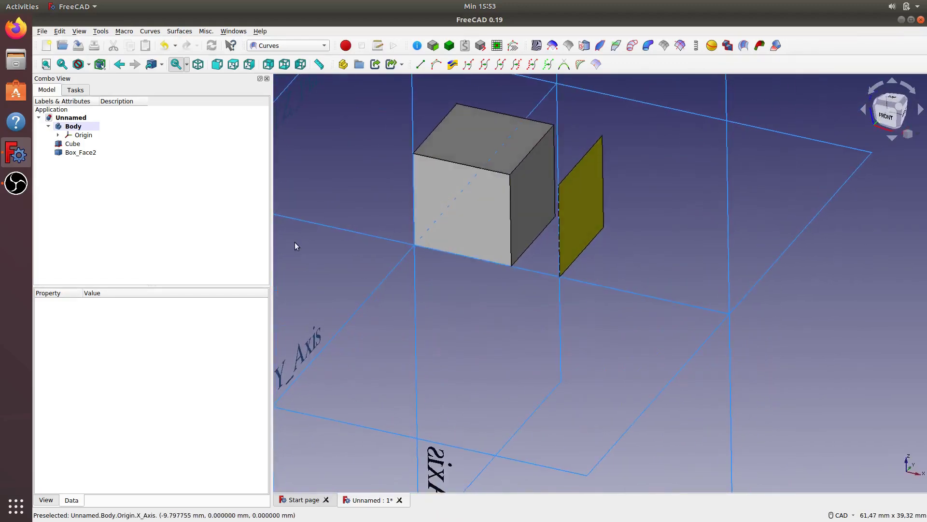
{"action": "left_click_drag", "start_coordinate": [273, 236], "coordinate": [153, 234]}
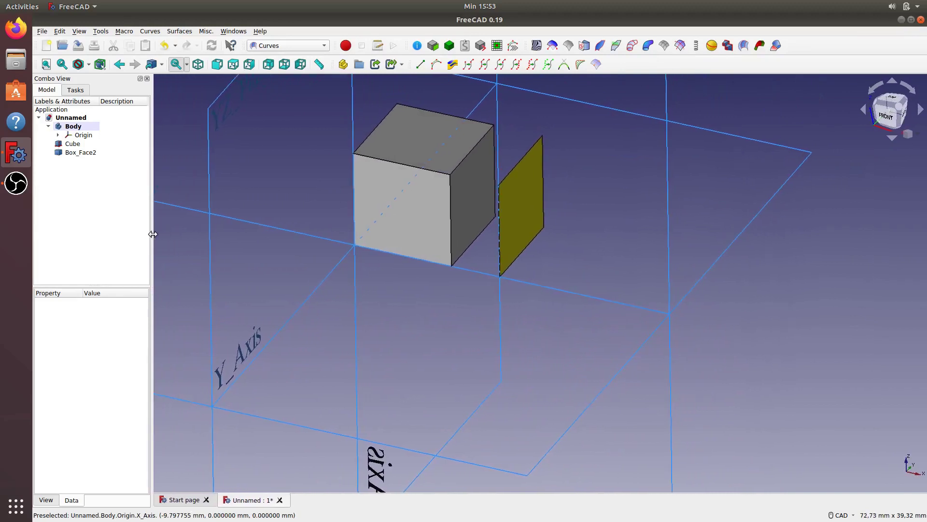
{"action": "middle_click_drag", "start_coordinate": [364, 321], "coordinate": [405, 330]}
{"action": "scroll", "coordinate": [406, 338], "scroll_direction": "down", "scroll_amount": 3}
{"action": "scroll", "coordinate": [403, 290], "scroll_direction": "down", "scroll_amount": 2}
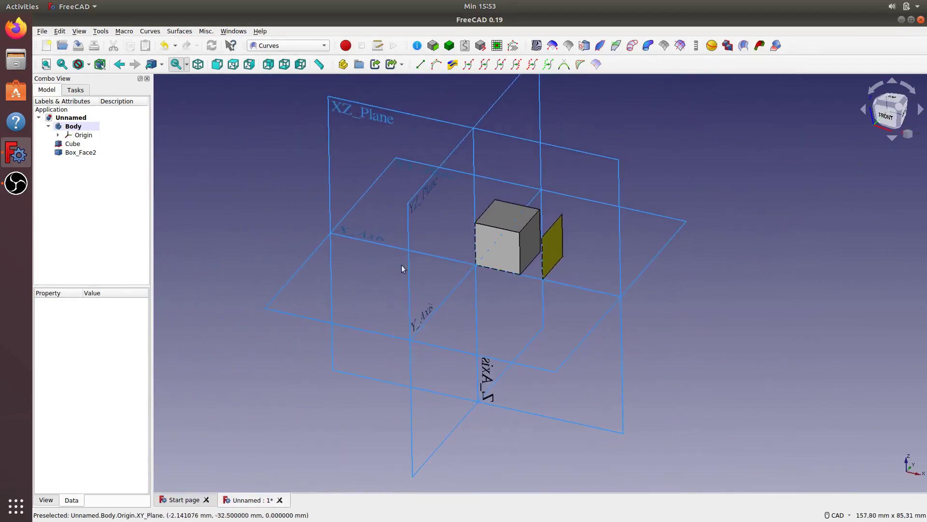
{"action": "key", "text": "0"}
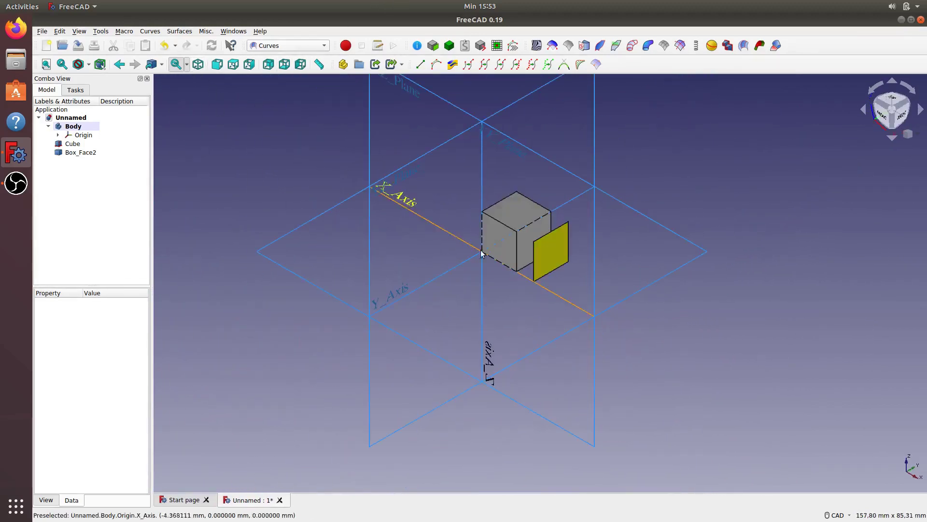
{"action": "scroll", "coordinate": [476, 377], "scroll_direction": "up", "scroll_amount": 2}
{"action": "scroll", "coordinate": [477, 290], "scroll_direction": "up", "scroll_amount": 2}
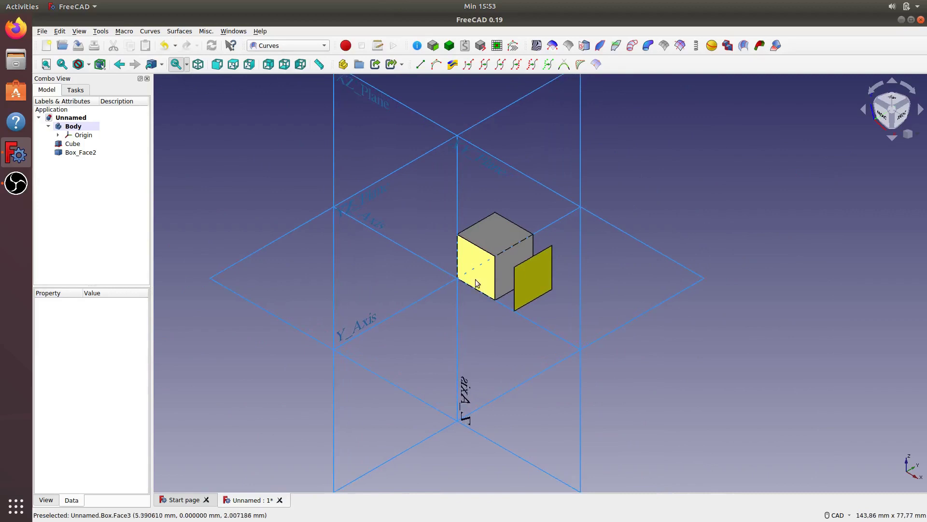
Hide the Body's Origin planes and axes and zoom in on the cube and face
{"action": "left_click", "coordinate": [85, 138]}
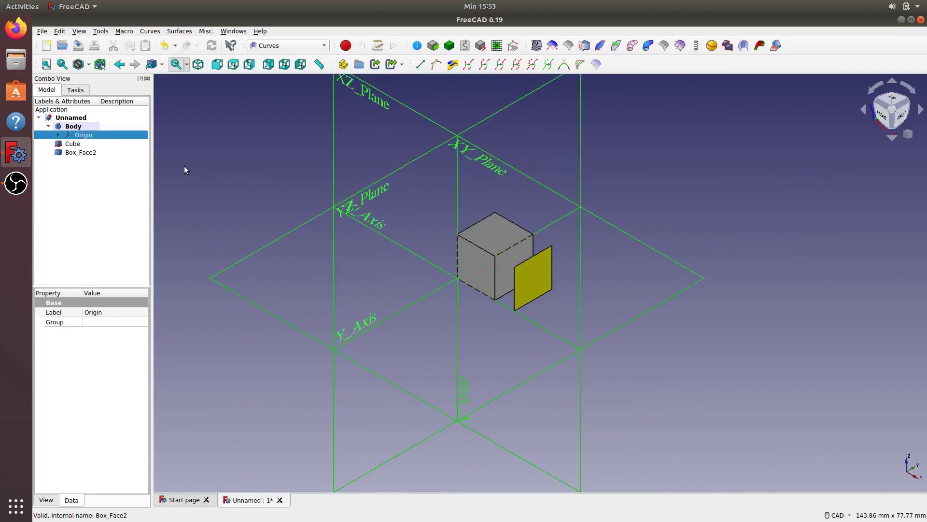
{"action": "key", "text": "space"}
{"action": "scroll", "coordinate": [618, 367], "scroll_direction": "up", "scroll_amount": 2}
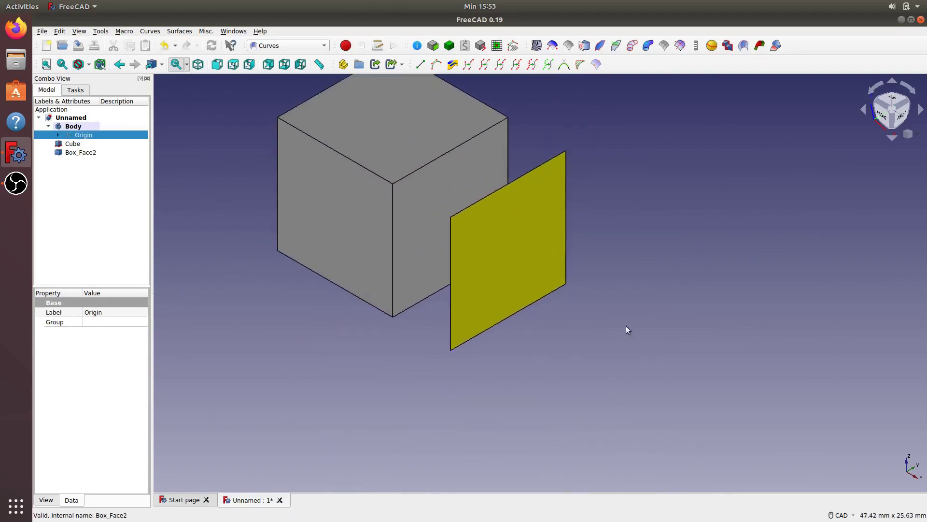
{"action": "scroll", "coordinate": [626, 329], "scroll_direction": "up", "scroll_amount": 1}
{"action": "scroll", "coordinate": [676, 309], "scroll_direction": "up", "scroll_amount": 1}
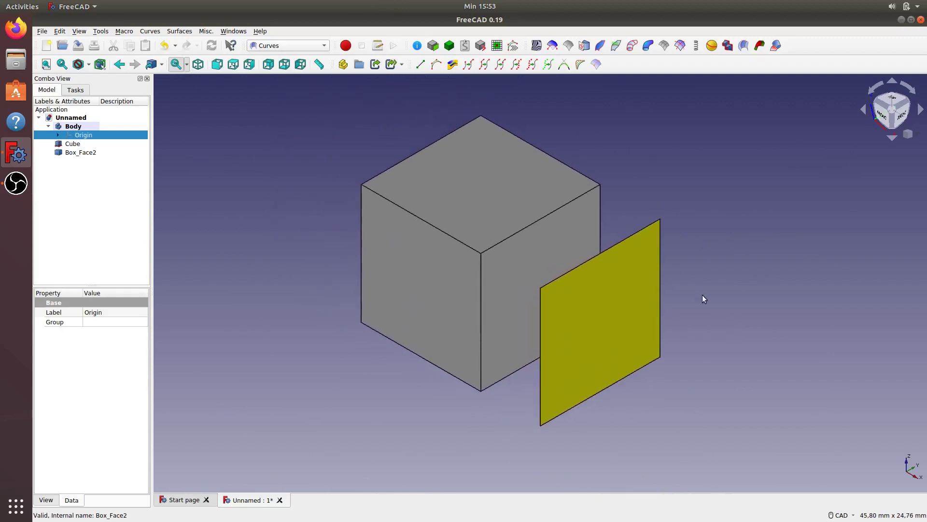